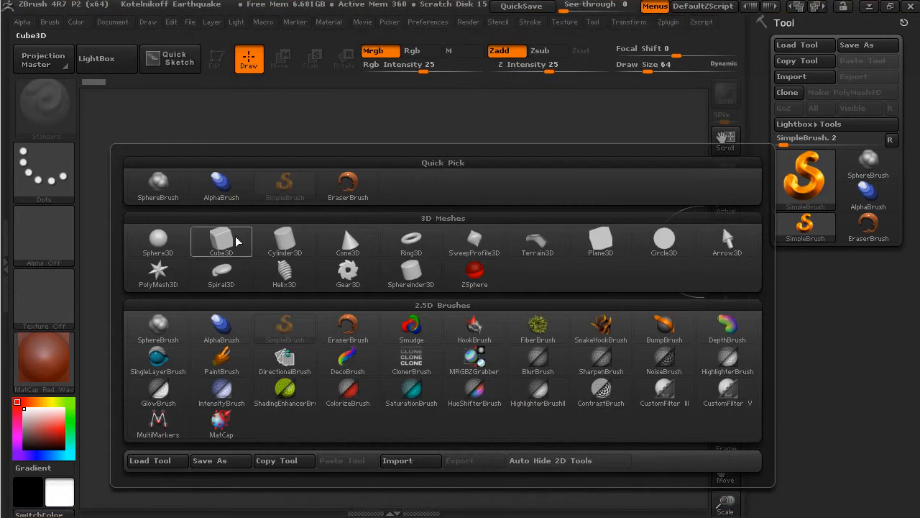
Step: Draw a Sphere3D on the empty canvas in Edit mode and convert it to a PolyMesh3D
left_click(158, 239)
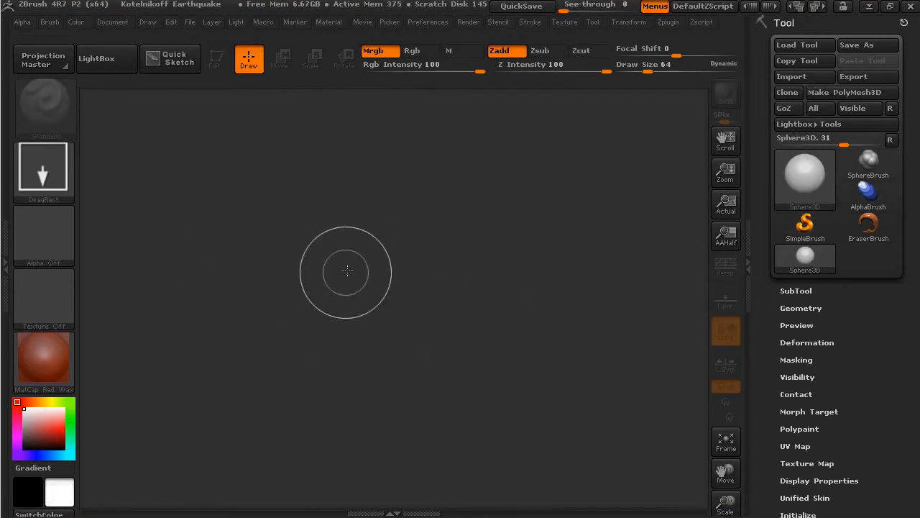
left_click_drag(352, 271, 474, 396)
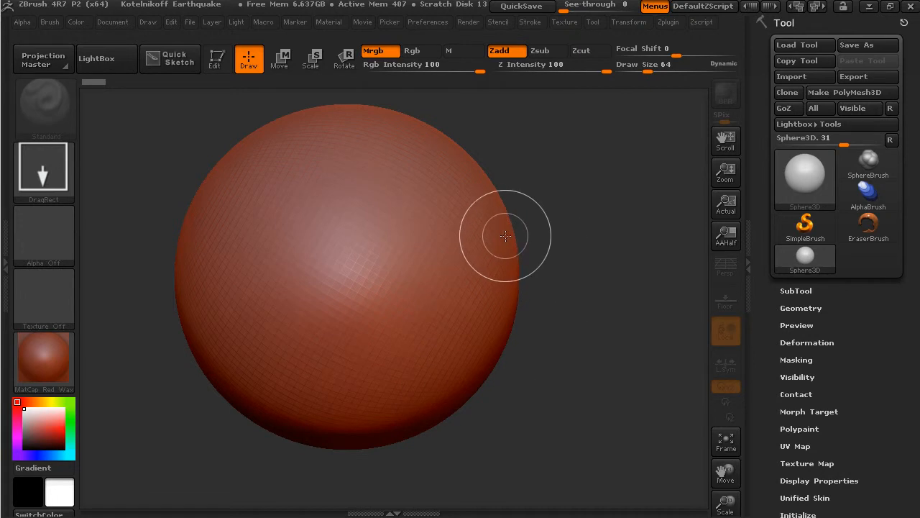
key("t")
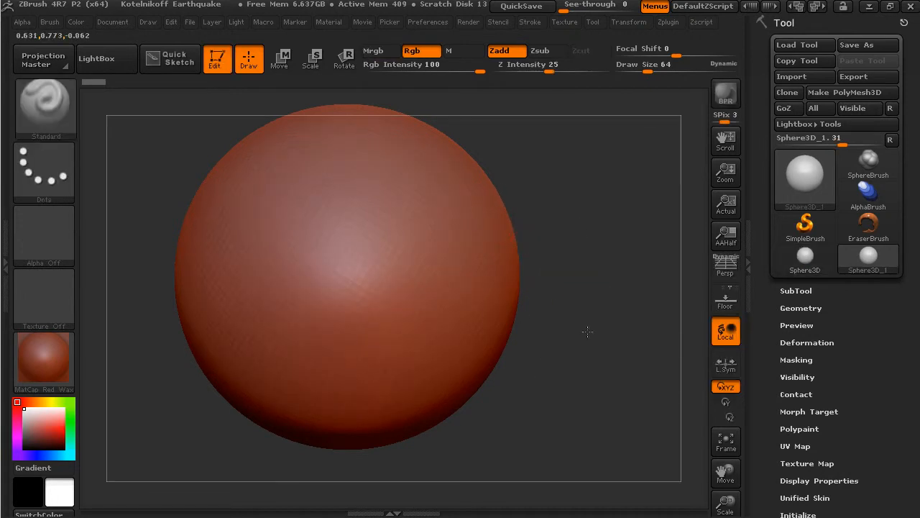
left_click_drag(584, 337, 622, 353, "alt")
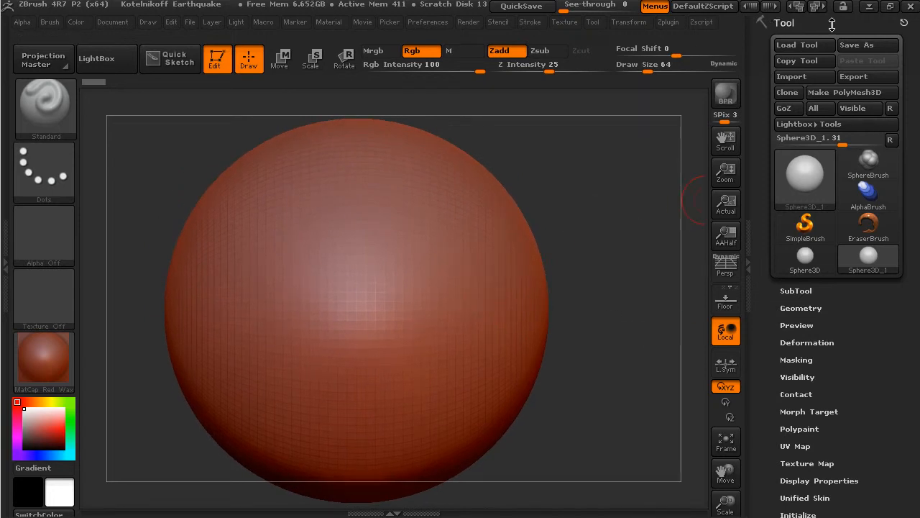
mouse_move(800, 204)
left_click(863, 94)
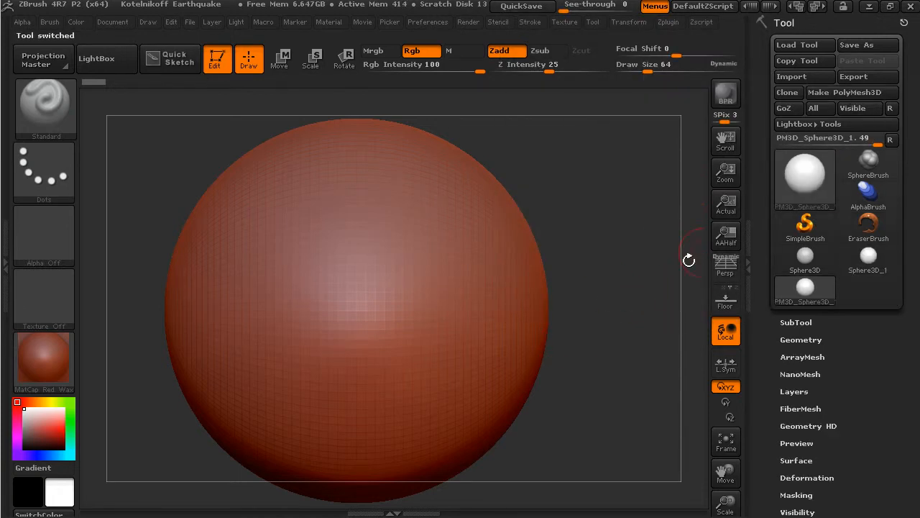
Step: Pull a cluster of six small spikes out of the sphere's upper right side with the Move brush
left_click(52, 118)
key("m")
key("v")
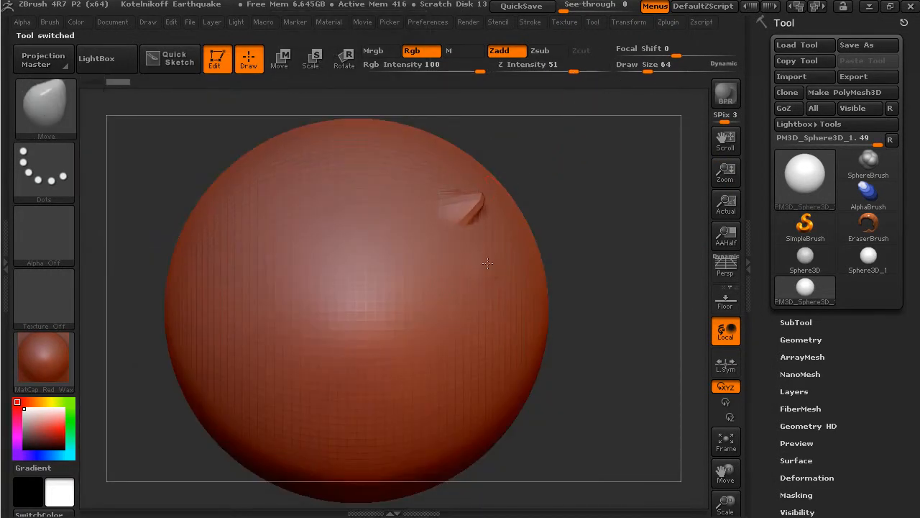
left_click_drag(485, 268, 516, 253)
left_click_drag(519, 317, 544, 301)
left_click_drag(523, 239, 551, 227)
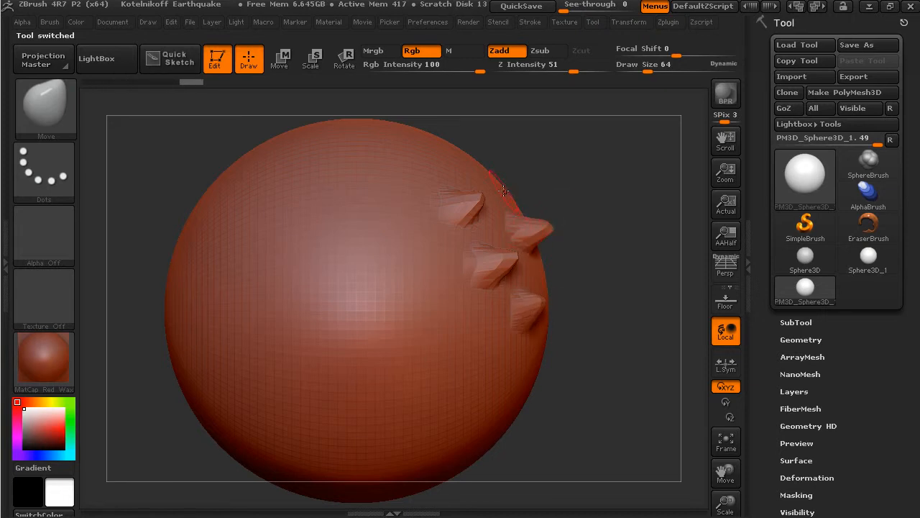
left_click_drag(506, 194, 551, 179)
left_click_drag(561, 213, 611, 269)
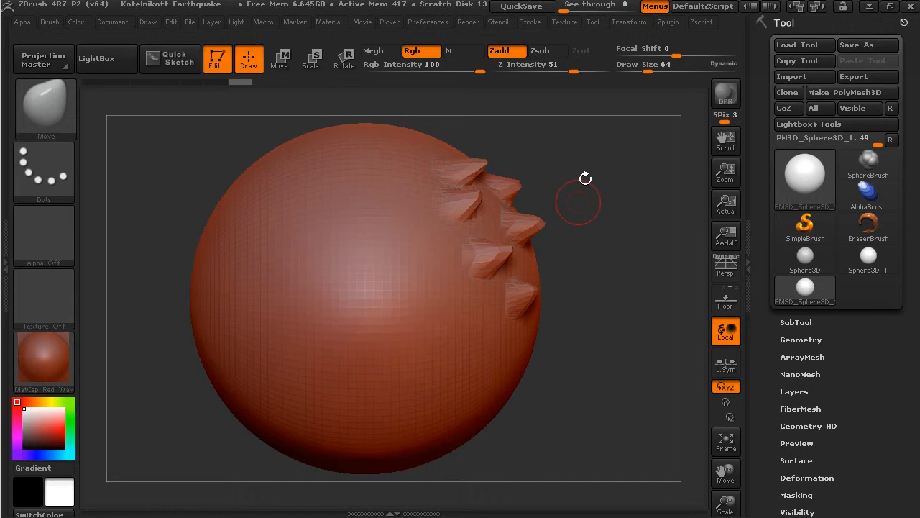
Step: Replace the active tool with a Cylinder3D primitive and view it from several angles
left_click(809, 182)
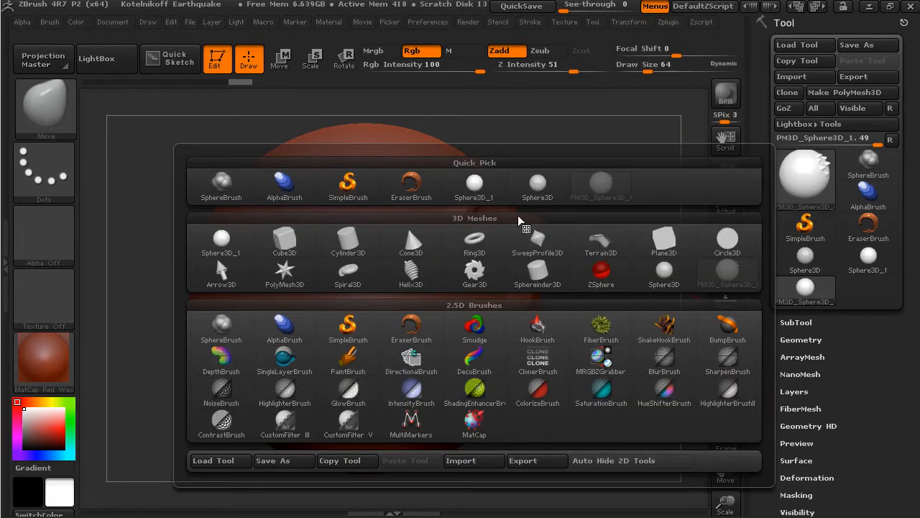
left_click(347, 245)
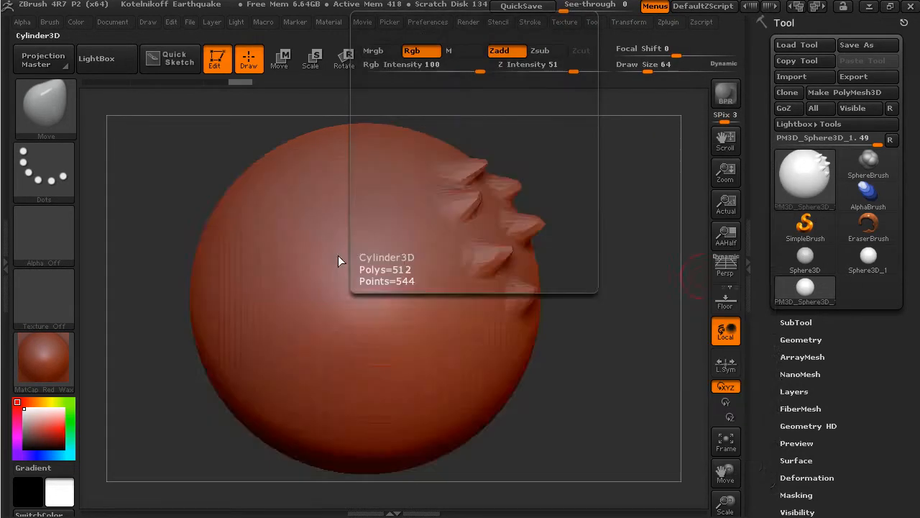
left_click_drag(598, 303, 571, 227)
left_click_drag(662, 209, 687, 200)
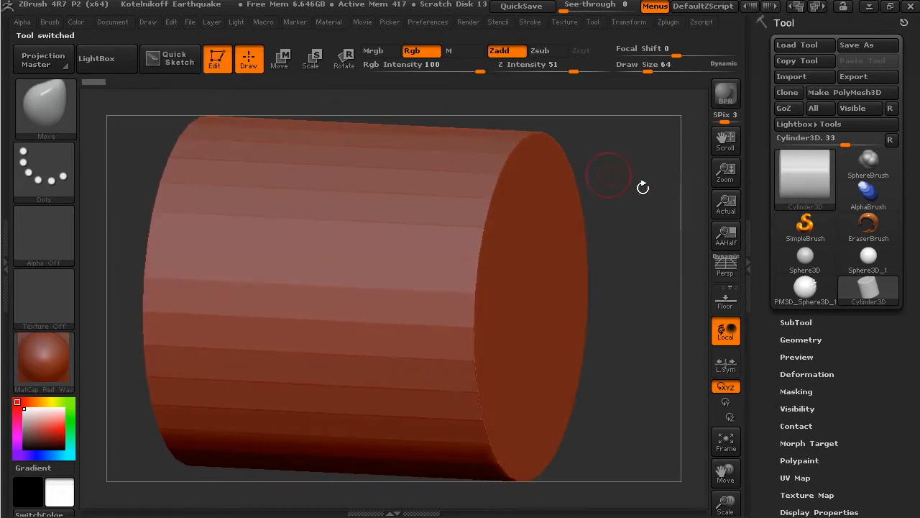
left_click_drag(638, 257, 629, 256)
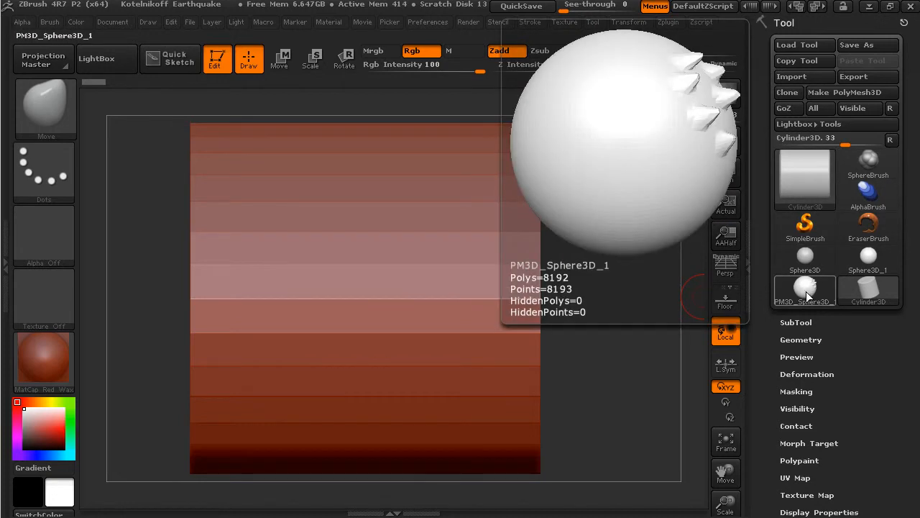
Step: Switch the active tool between the spiked sphere and the cylinder, finishing on PM3D_Sphere3D_1
left_click(807, 291)
left_click_drag(659, 376, 625, 370)
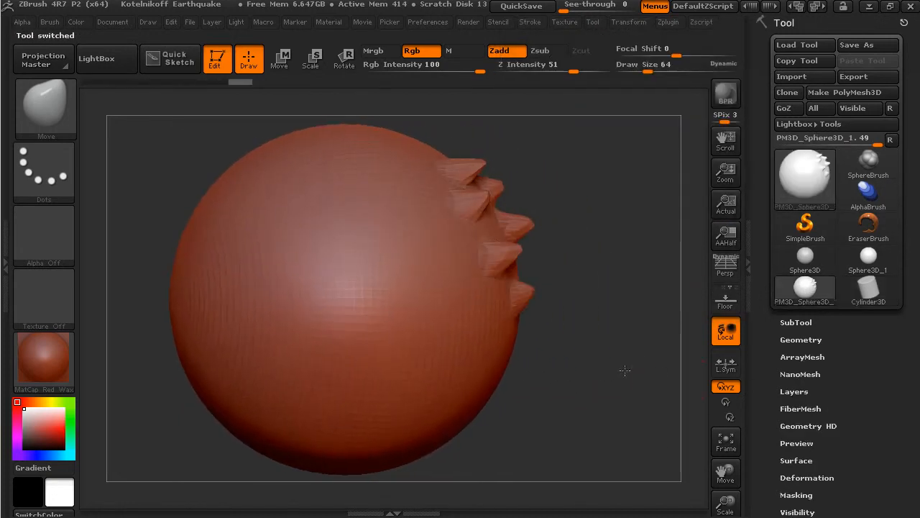
left_click(871, 299)
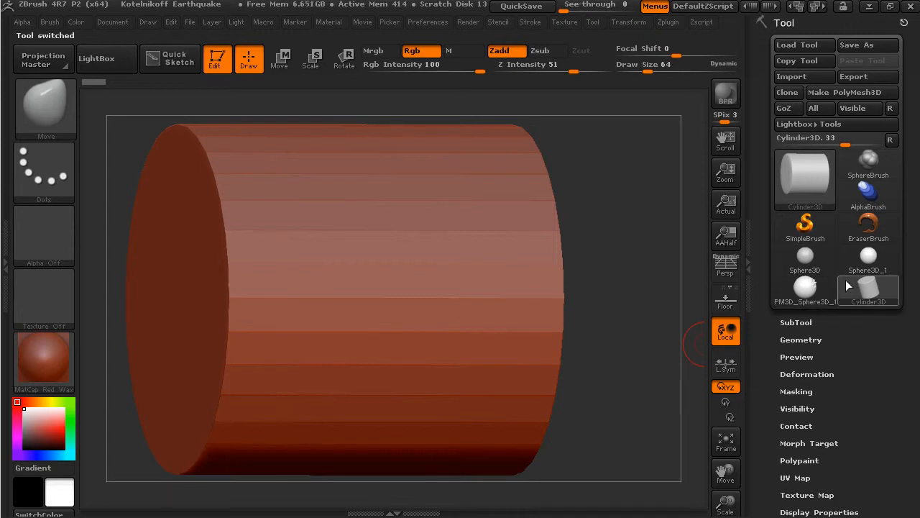
left_click(816, 180)
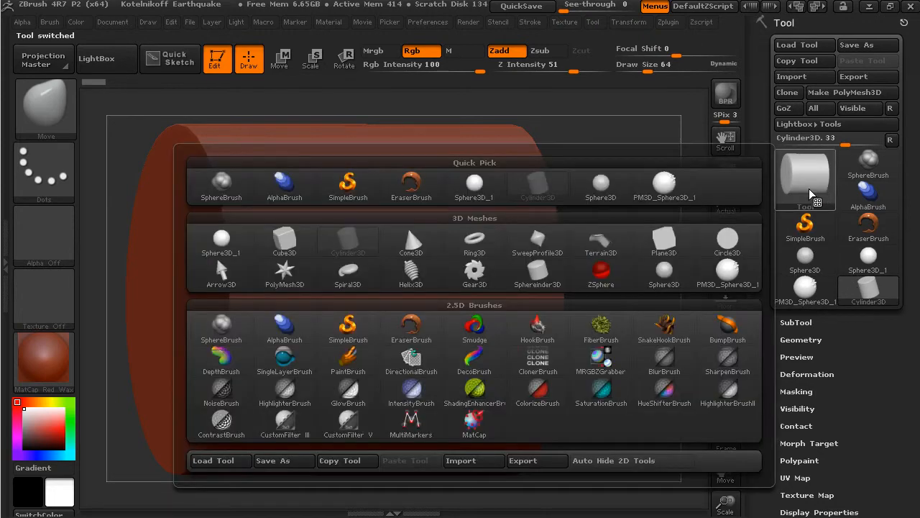
left_click(733, 274)
left_click_drag(592, 329, 587, 309)
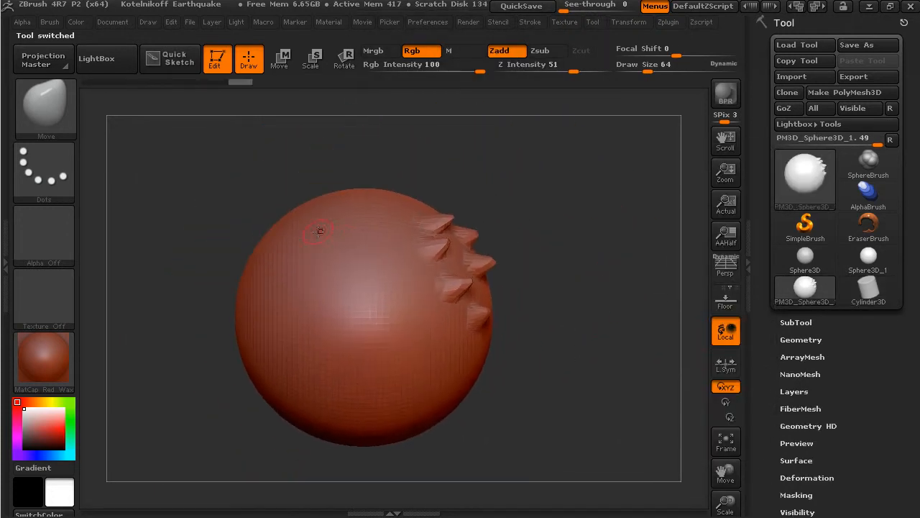
left_click_drag(575, 196, 625, 258)
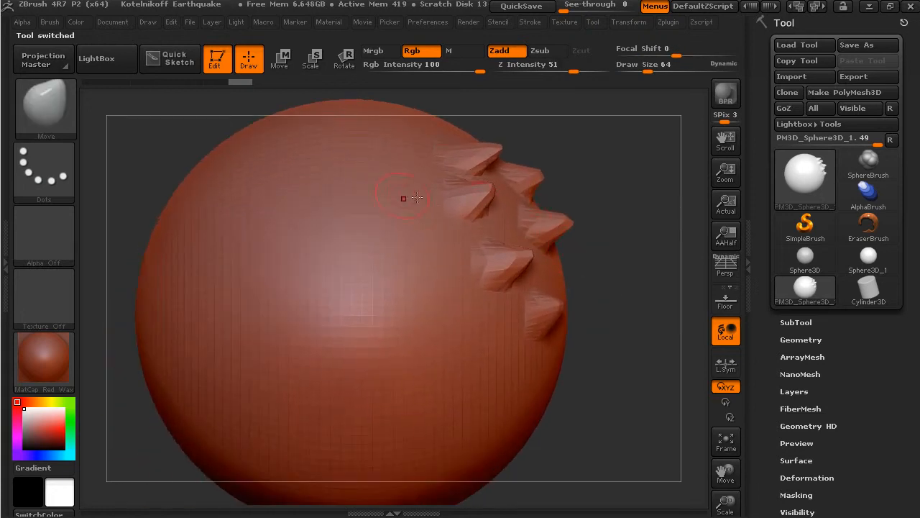
Step: Leave Edit mode, clear the canvas, and redraw the spiked sphere as an editable model
left_click(215, 60)
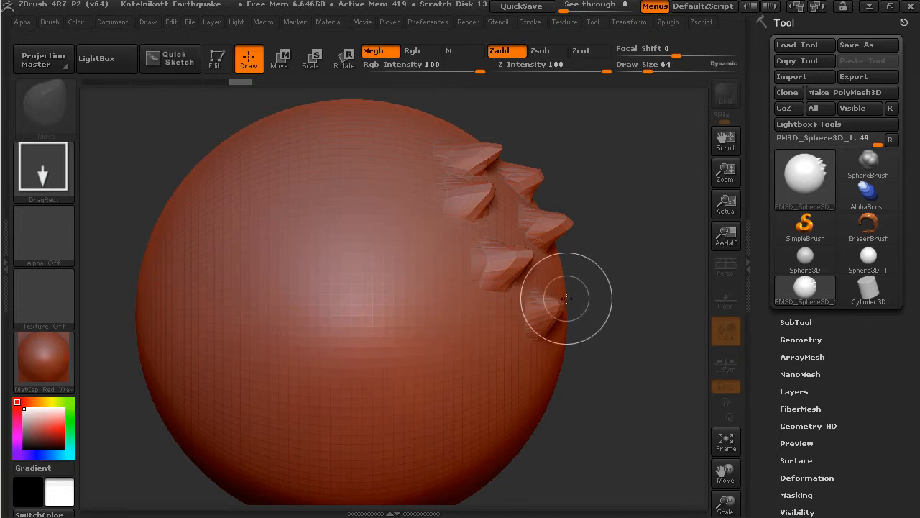
key("ctrl+n")
mouse_move(416, 281)
left_mouse_down()
mouse_move(627, 297)
mouse_move(460, 343)
mouse_move(642, 309)
mouse_move(655, 267)
mouse_move(577, 268)
mouse_move(579, 292)
mouse_move(611, 284)
left_mouse_up()
key("t")
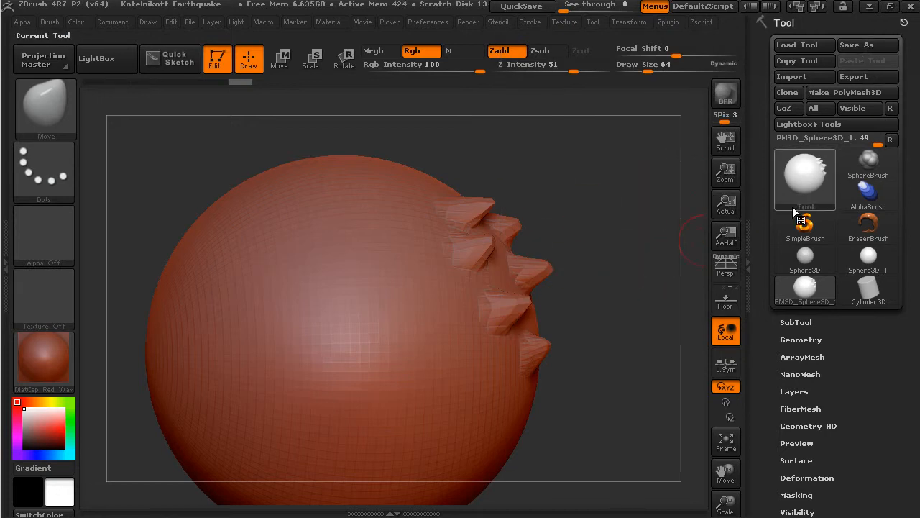
mouse_move(809, 177)
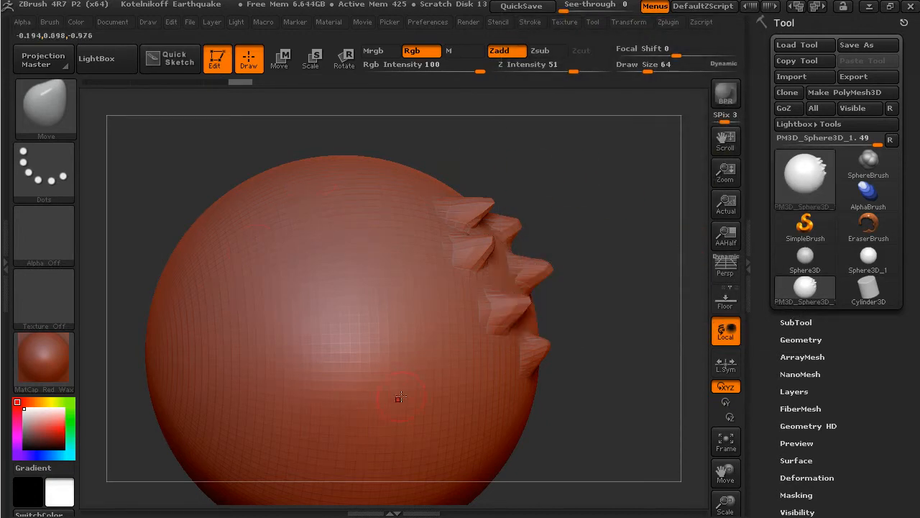
left_click_drag(629, 260, 693, 248)
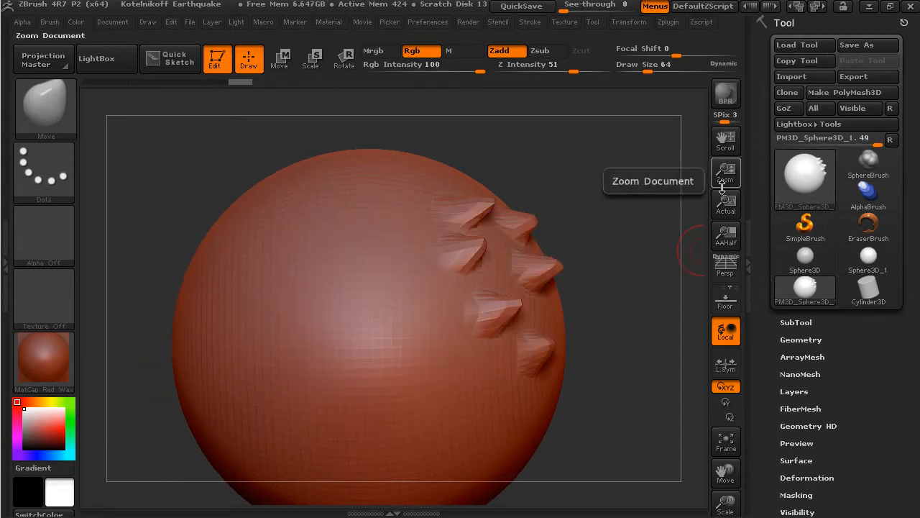
left_click_drag(629, 242, 627, 237)
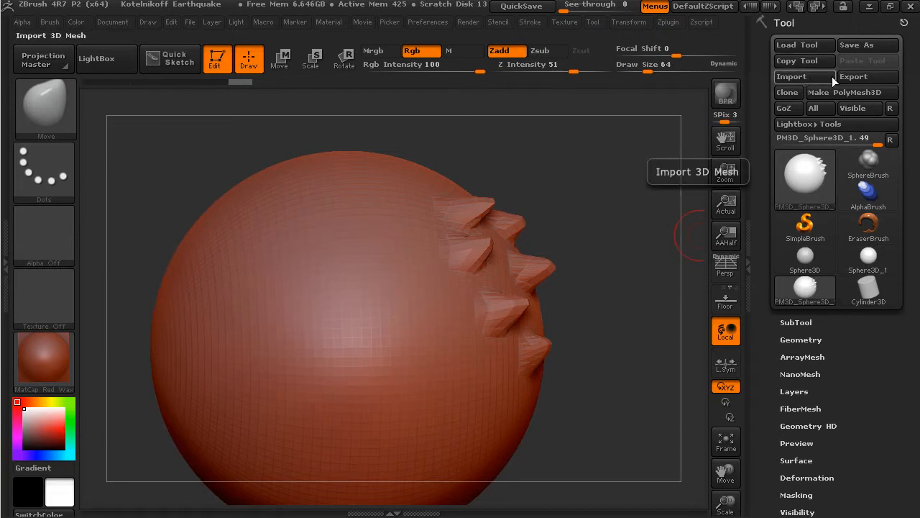
left_click_drag(625, 214, 638, 243)
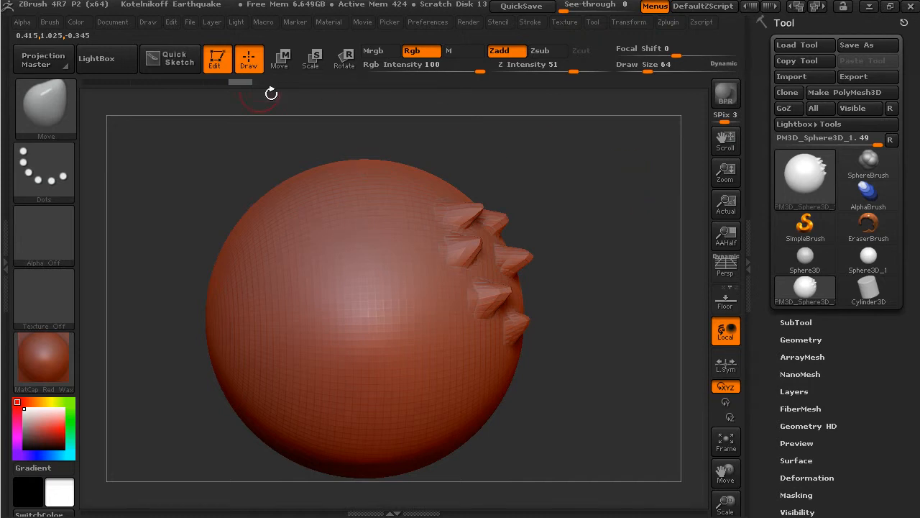
left_click(124, 23)
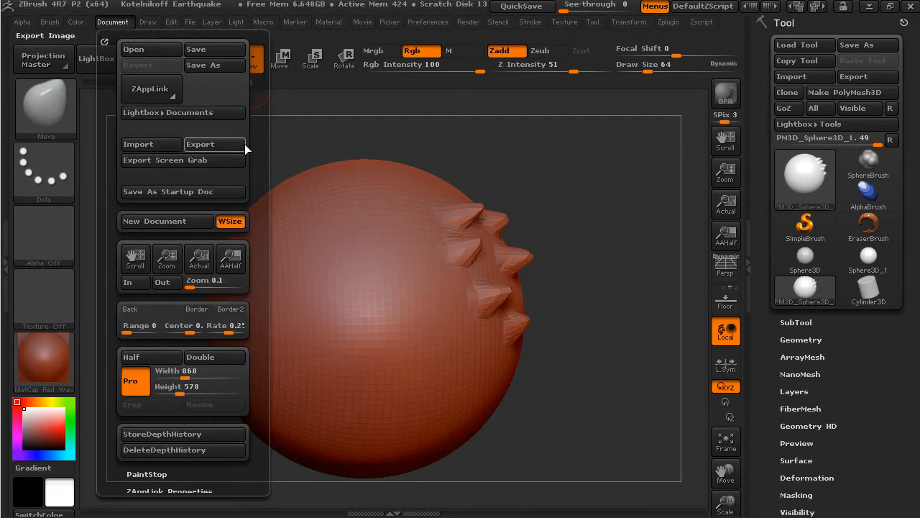
left_click(219, 53)
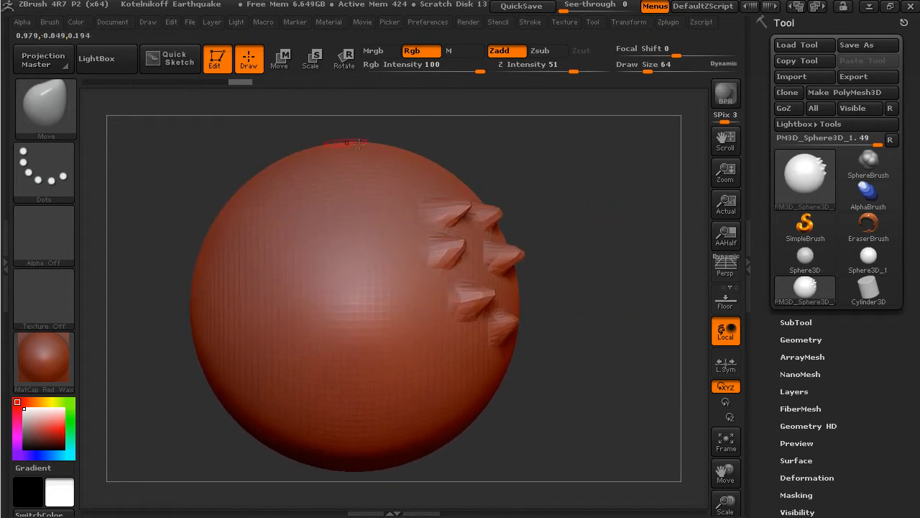
Step: Drop the large spiked sphere out of Edit mode and place three smaller copies of it on the canvas
key("t")
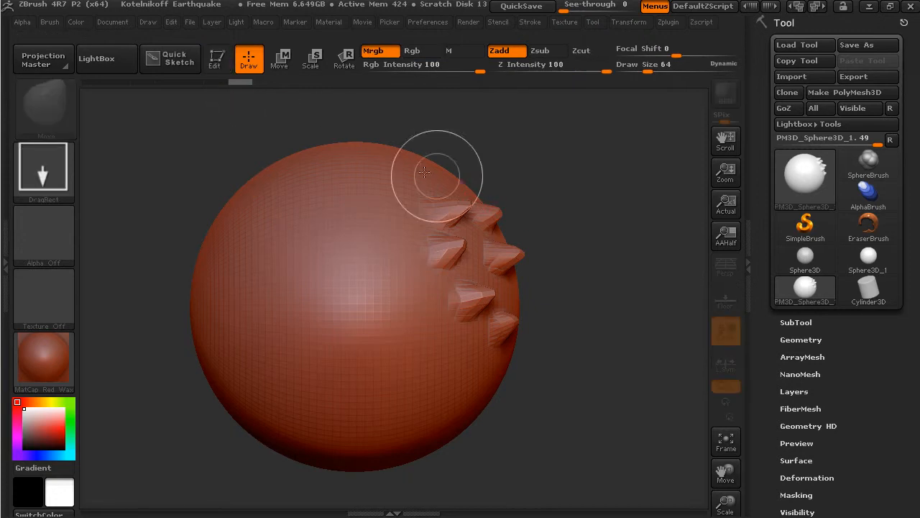
left_click_drag(531, 313, 622, 340)
left_click_drag(330, 311, 404, 338)
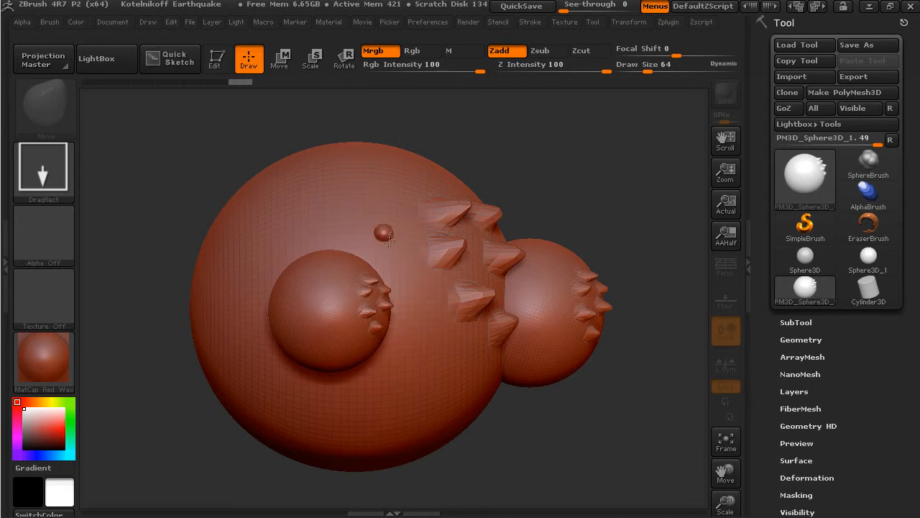
left_click_drag(380, 229, 421, 235)
Step: Try a short SimpleBrush stroke on the canvas above the right-hand sphere copy and undo it
left_click(814, 227)
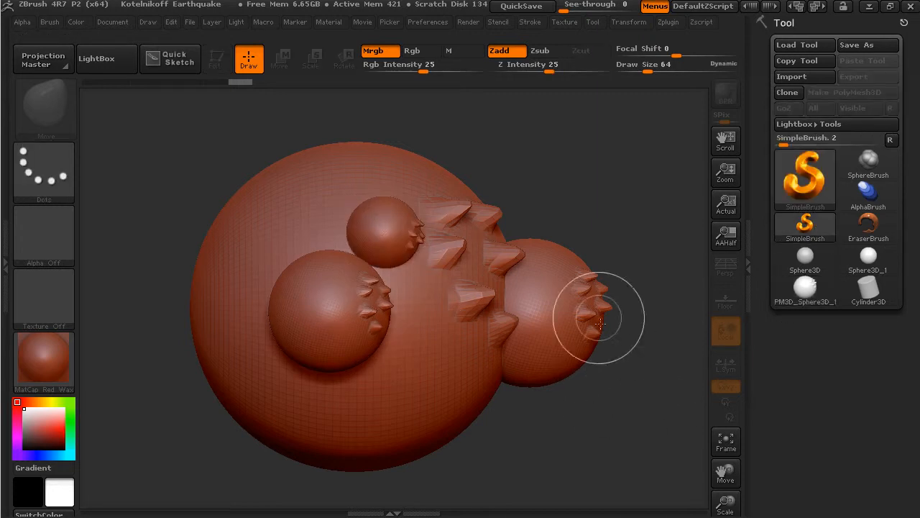
left_click_drag(560, 210, 568, 236)
key("ctrl+z")
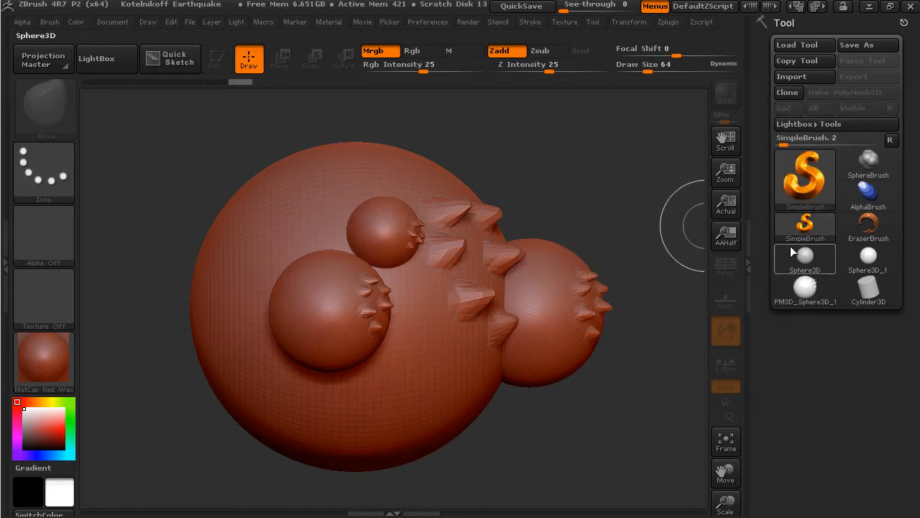
Step: Erase parts of the large sphere's outer edge on the canvas with the EraserBrush
left_click(869, 224)
left_click_drag(558, 216, 540, 222)
mouse_move(493, 140)
left_mouse_down()
mouse_move(474, 161)
mouse_move(424, 183)
mouse_move(348, 179)
left_mouse_up()
mouse_move(256, 181)
left_mouse_down()
mouse_move(199, 240)
mouse_move(304, 446)
mouse_move(376, 456)
mouse_move(531, 378)
mouse_move(419, 446)
mouse_move(252, 432)
mouse_move(203, 386)
mouse_move(189, 304)
left_mouse_up()
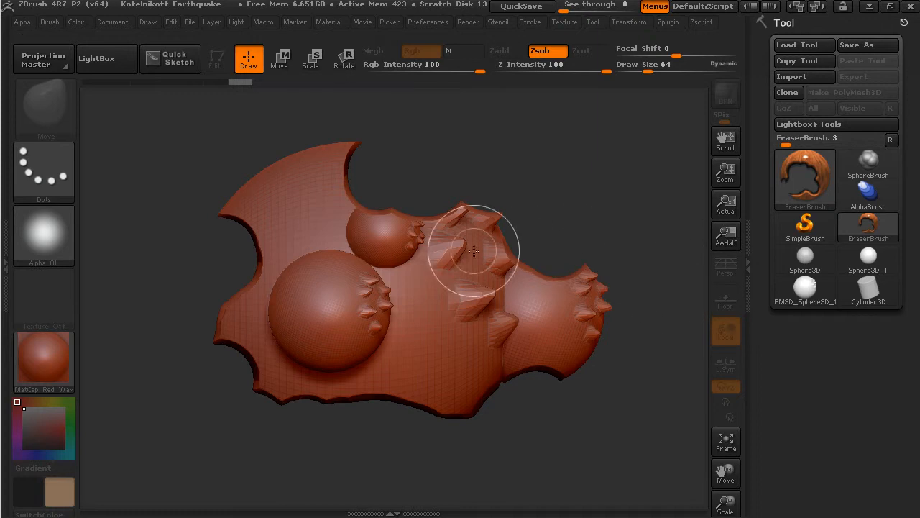
Step: Clear the canvas and redraw PM3D_Sphere3D_1 large at its centre in Edit mode
key("ctrl+n")
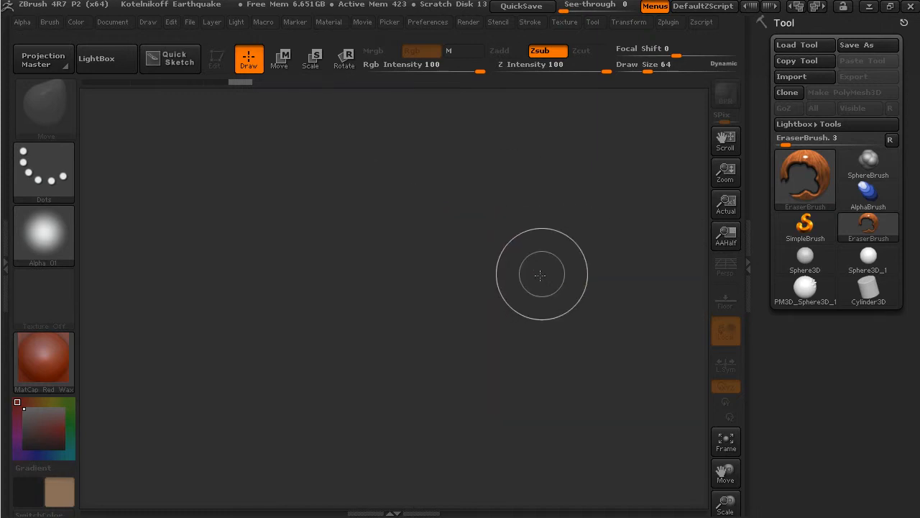
left_click(810, 293)
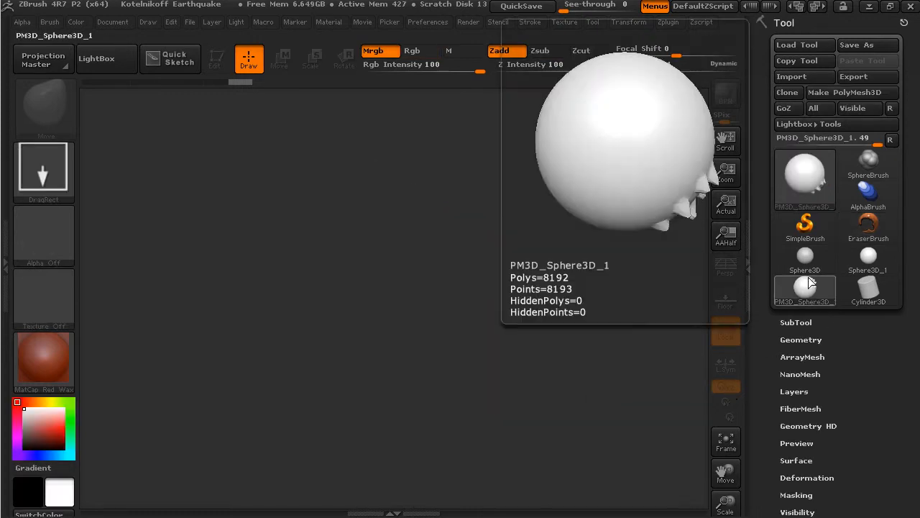
mouse_move(359, 300)
left_mouse_down()
mouse_move(526, 384)
mouse_move(460, 370)
mouse_move(608, 358)
mouse_move(616, 309)
left_mouse_up()
key("t")
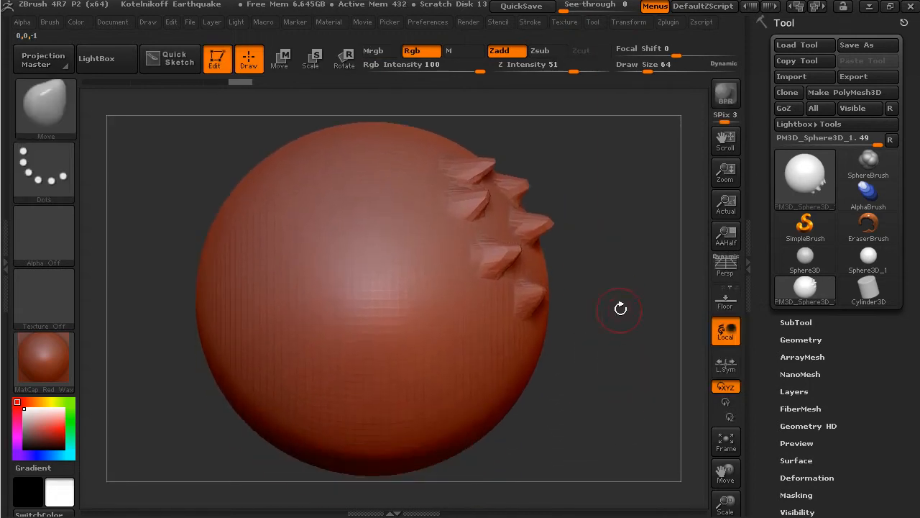
left_click(111, 22)
mouse_move(593, 170)
left_mouse_down()
mouse_move(575, 209)
mouse_move(568, 194)
mouse_move(620, 160)
mouse_move(626, 214)
mouse_move(591, 251)
mouse_move(616, 242)
mouse_move(592, 253)
mouse_move(603, 238)
left_mouse_up()
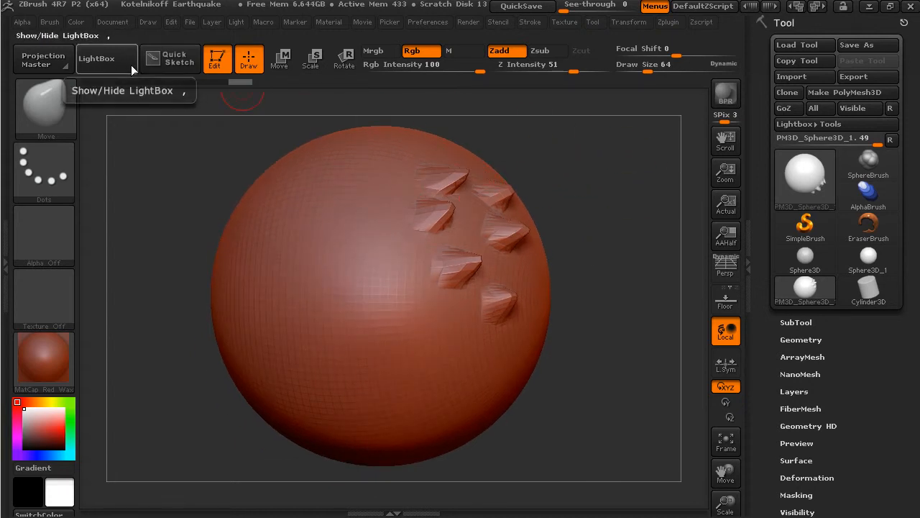
left_click(189, 22)
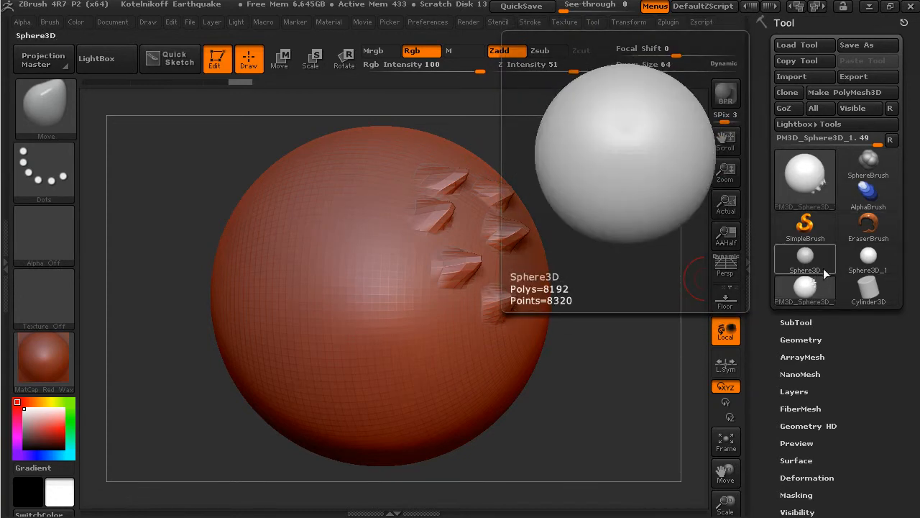
Step: Pick the Arrow3D primitive from the 3D meshes and convert it to a PolyMesh3D
left_click(808, 179)
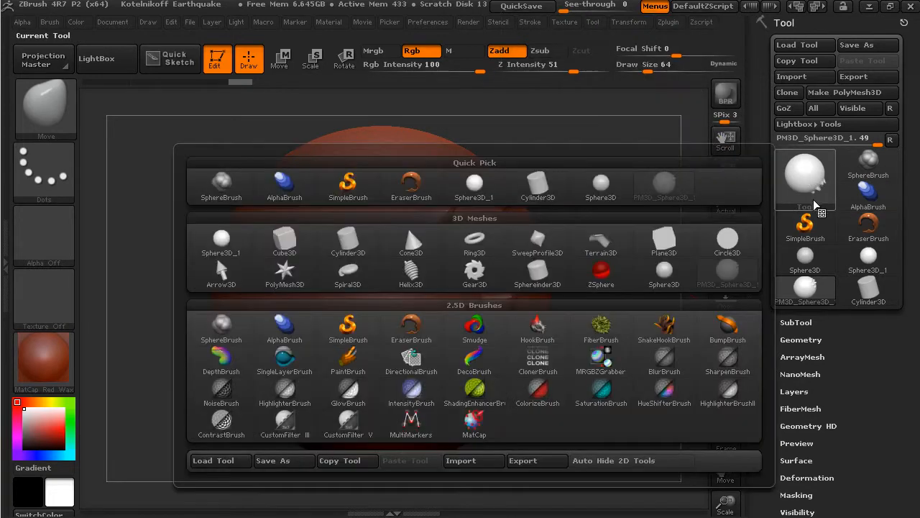
left_click(804, 196)
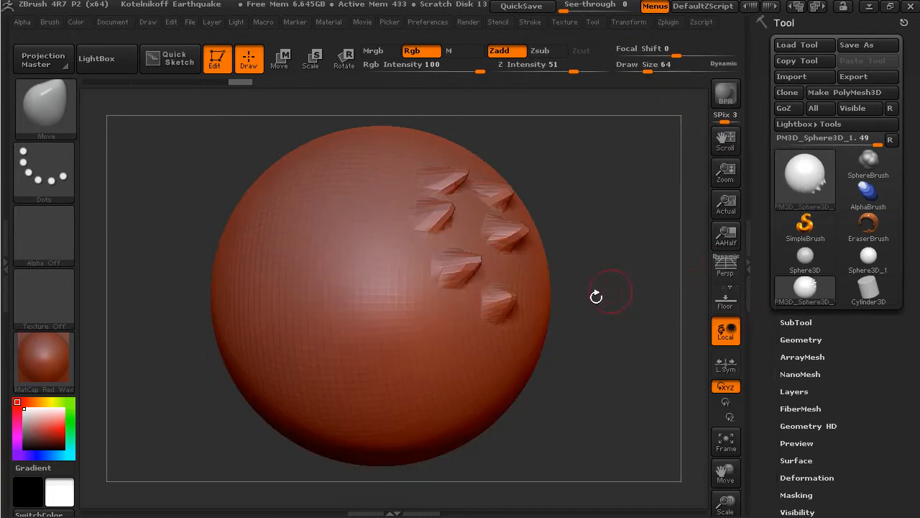
left_click(789, 184)
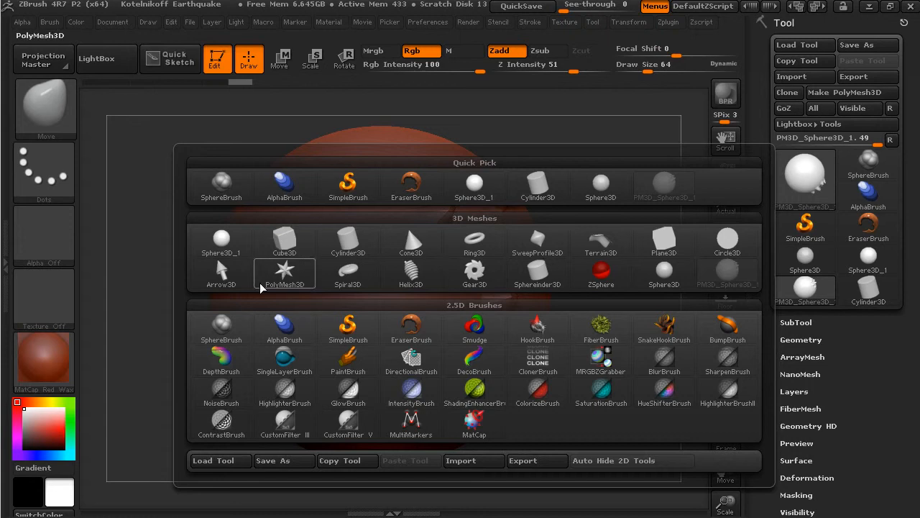
left_click(222, 271)
left_click(841, 96)
left_click_drag(546, 238, 564, 264)
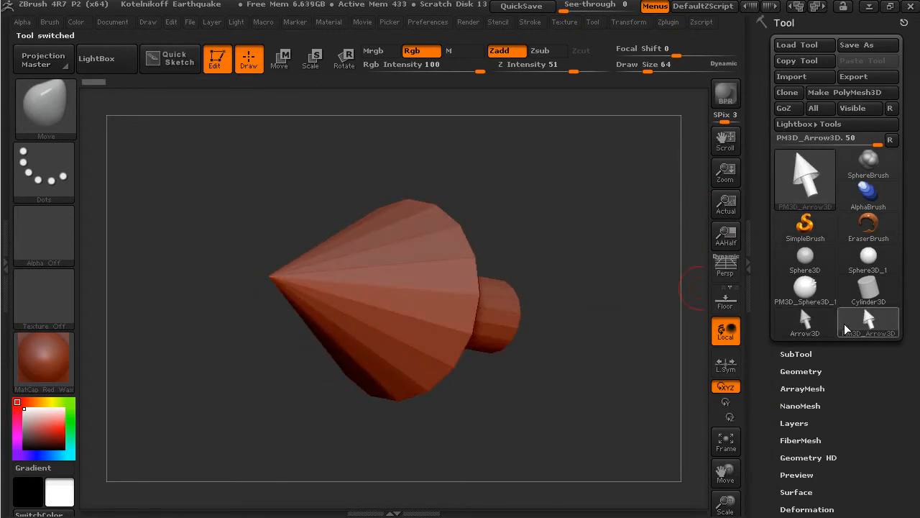
Step: Make the spiked sphere PM3D_Sphere3D_1 the active tool again with its spikes facing forward
mouse_move(843, 336)
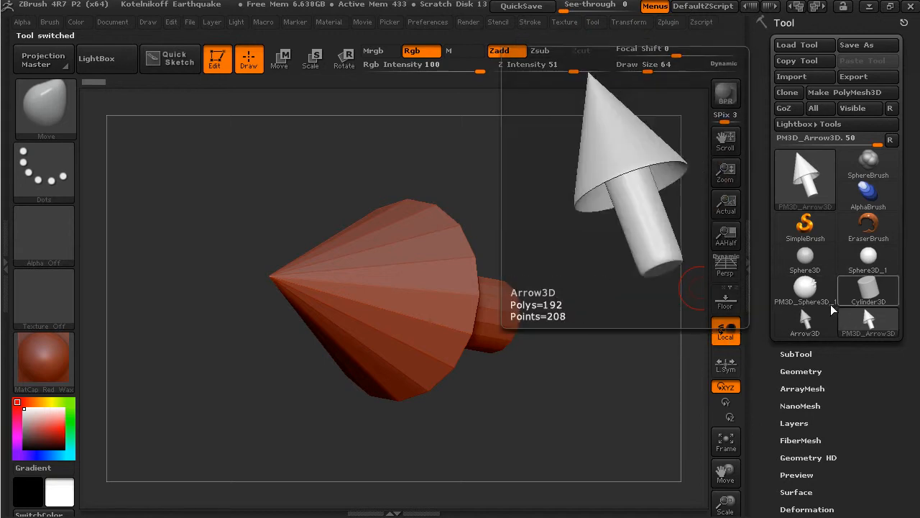
mouse_move(814, 300)
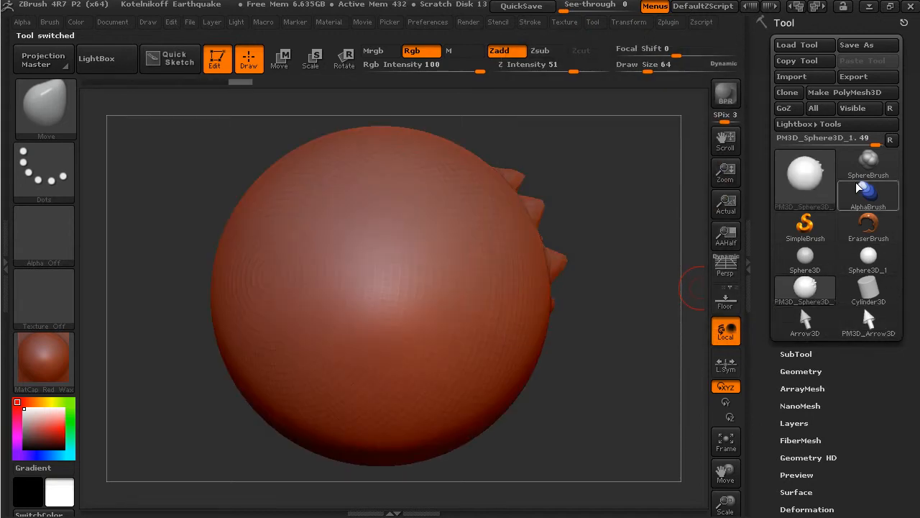
left_click_drag(637, 215, 568, 219)
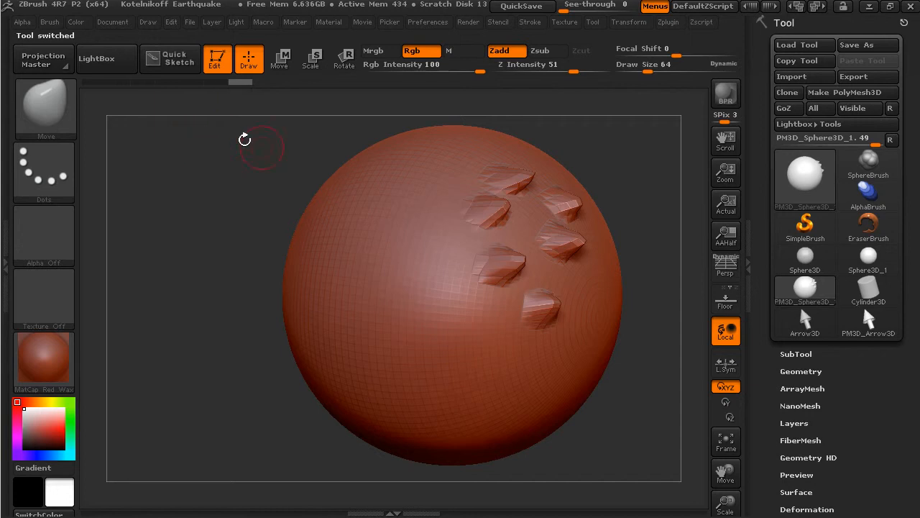
left_click_drag(223, 183, 242, 184)
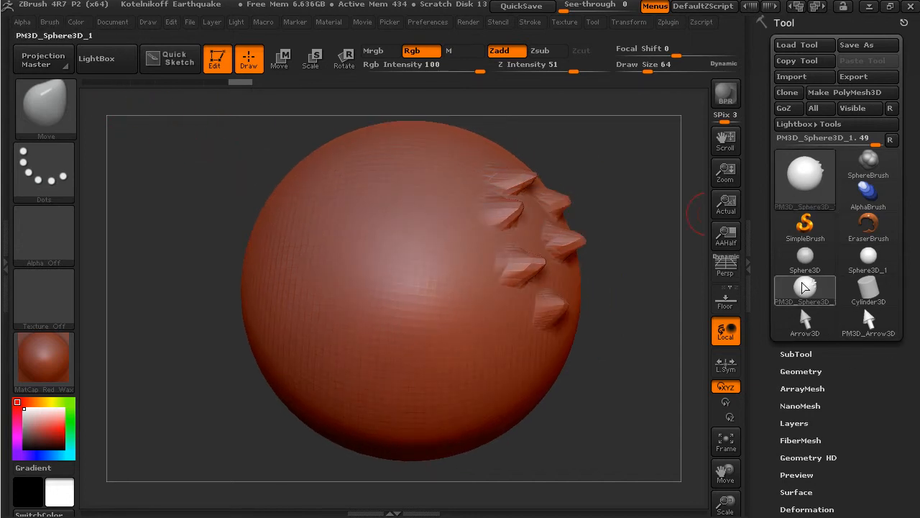
Step: Load the DemoSoldier.ZTL tool from LightBox and bring the whole figure upright into view
left_click(101, 58)
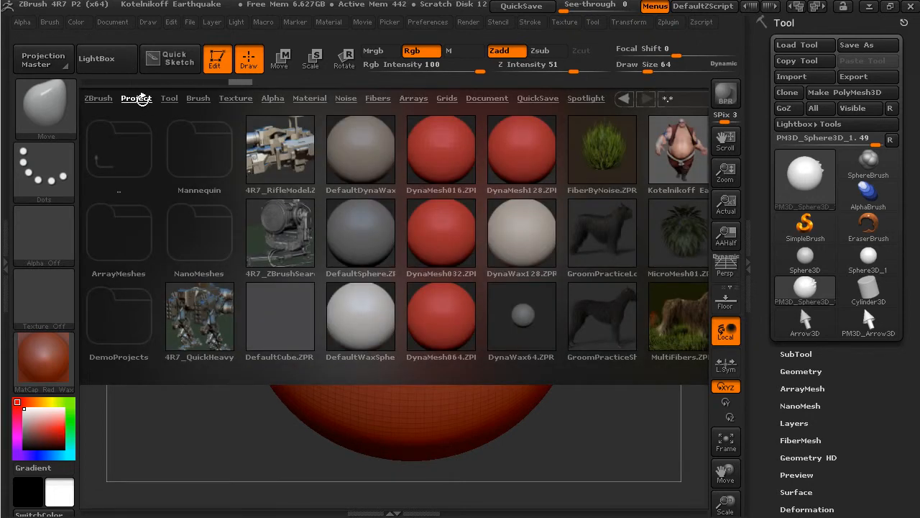
left_click(142, 99)
left_click(169, 98)
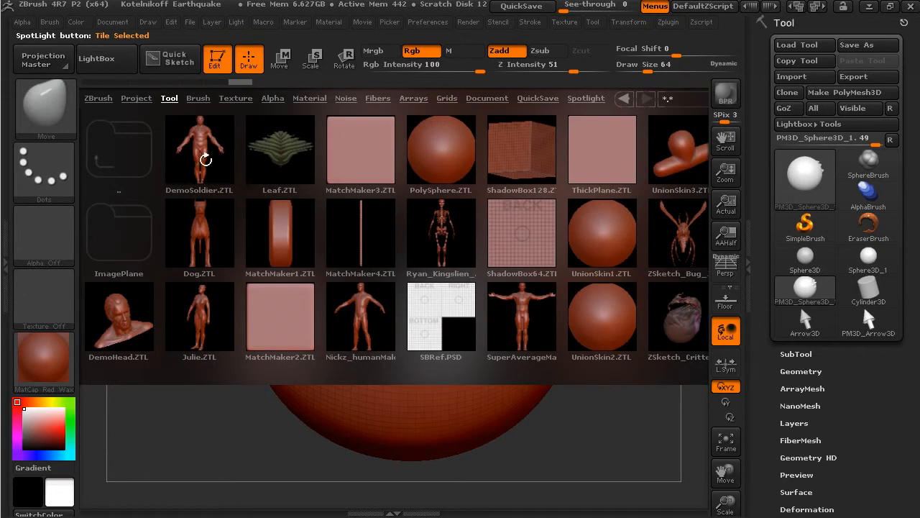
double_click(202, 155)
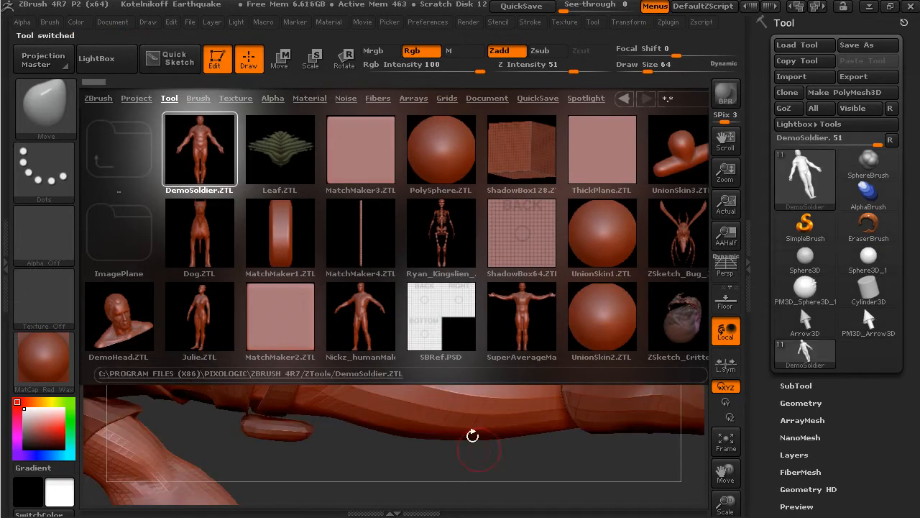
left_click_drag(480, 457, 483, 399)
left_click(108, 67)
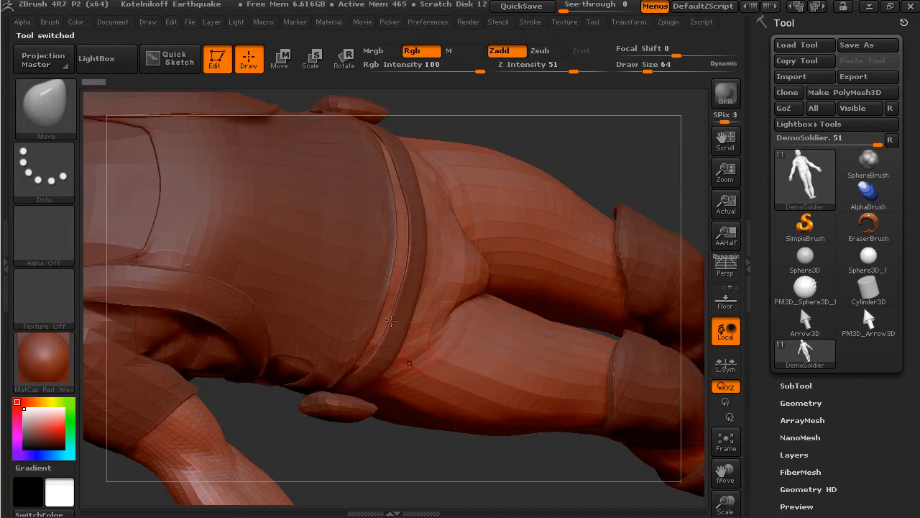
left_click_drag(607, 207, 648, 260)
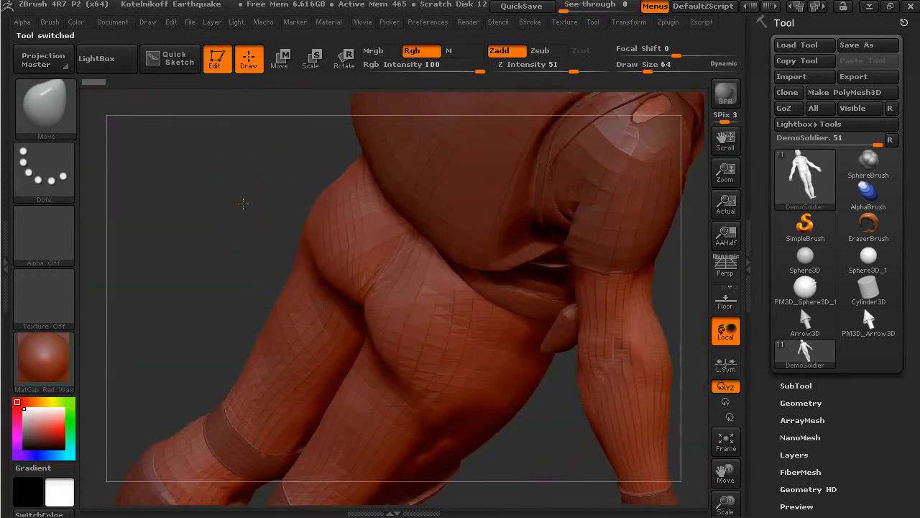
left_click_drag(241, 208, 204, 138)
left_click_drag(599, 349, 621, 329)
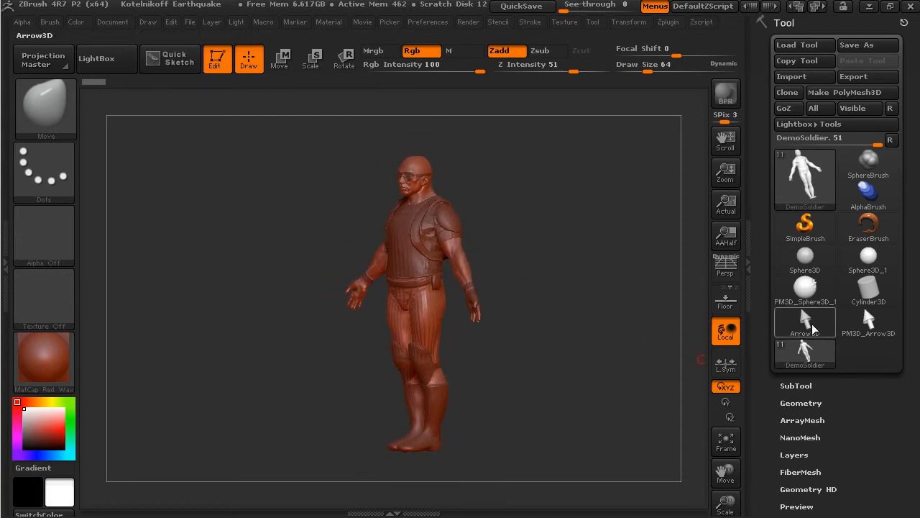
Step: Switch the active tool to PM3D_Arrow3D and on to PM3D_Sphere3D_1
left_click(868, 322)
left_click(805, 287)
left_click_drag(630, 353, 585, 261)
Step: Open the 4R7_RifleModel.ZPR project from LightBox without saving changes to the current project
left_click(111, 64)
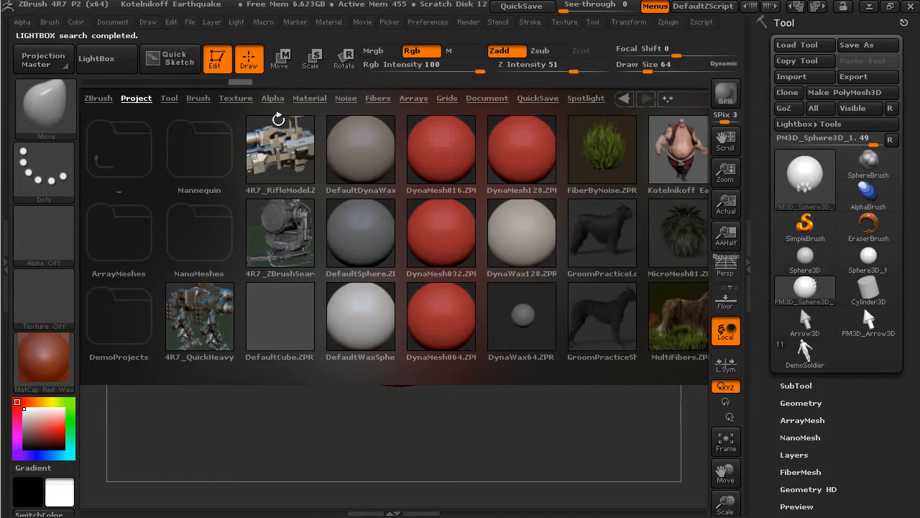
double_click(285, 164)
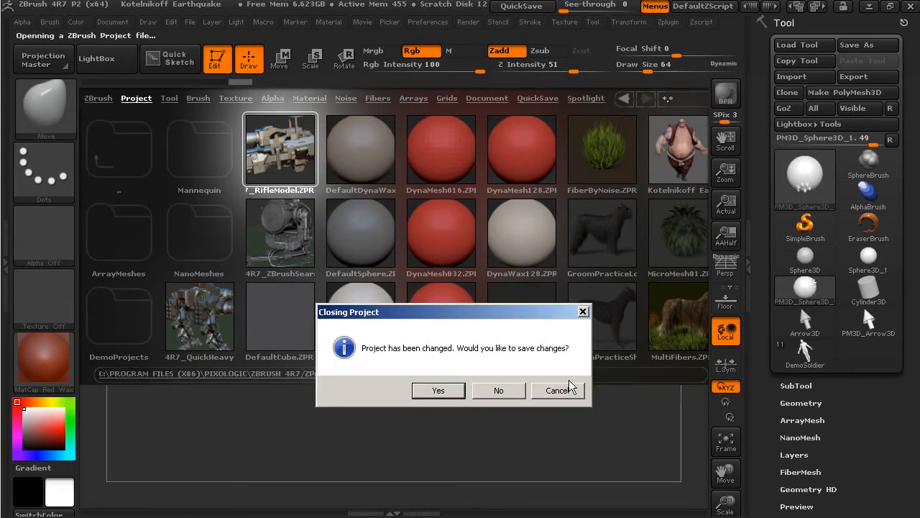
left_click(500, 390)
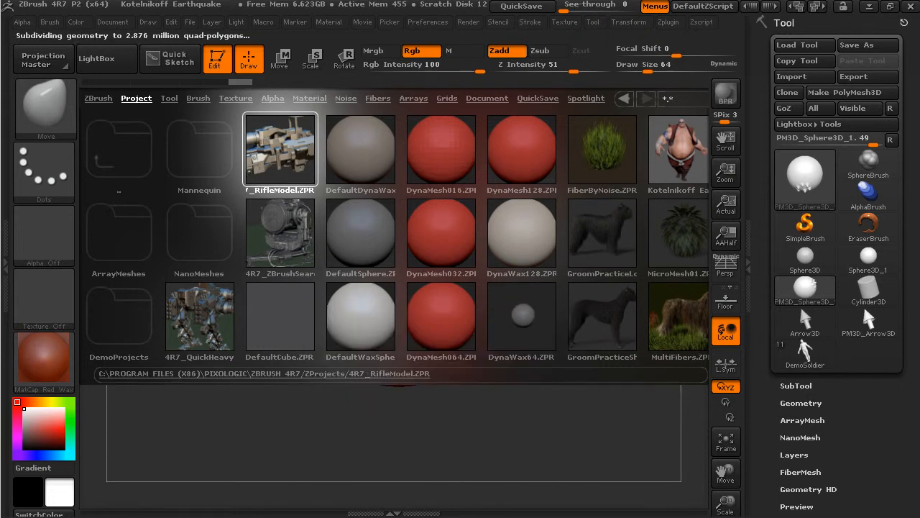
left_click_drag(613, 155, 535, 383)
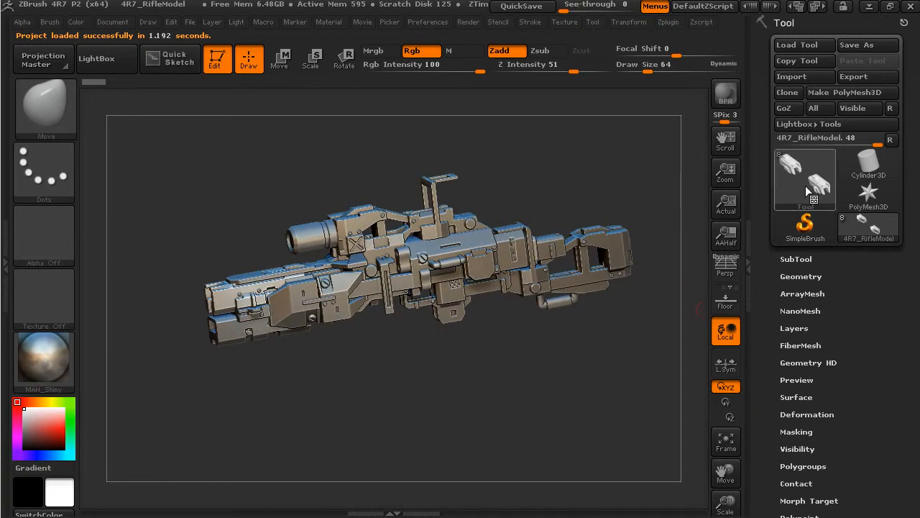
left_click_drag(490, 166, 580, 185)
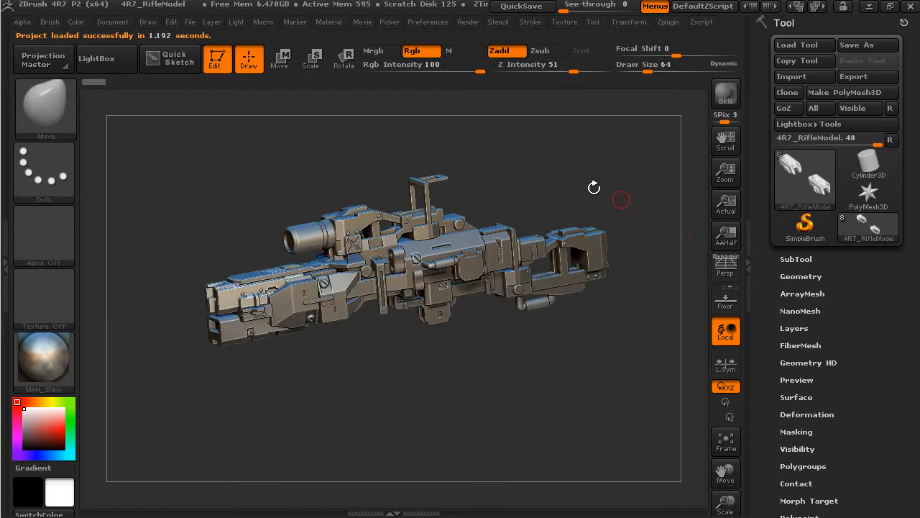
Step: Check the tools available in the rifle project and inspect the rifle model from several angles
left_click(805, 181)
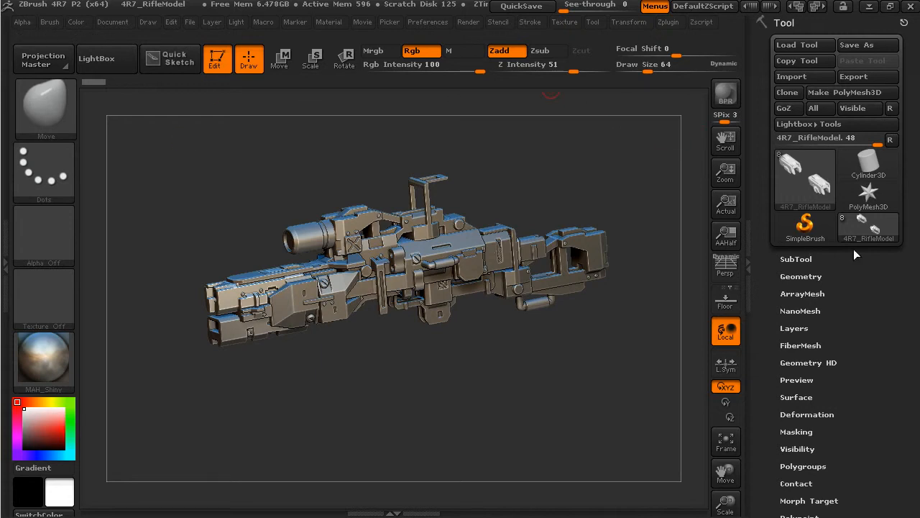
left_click_drag(537, 179, 530, 210)
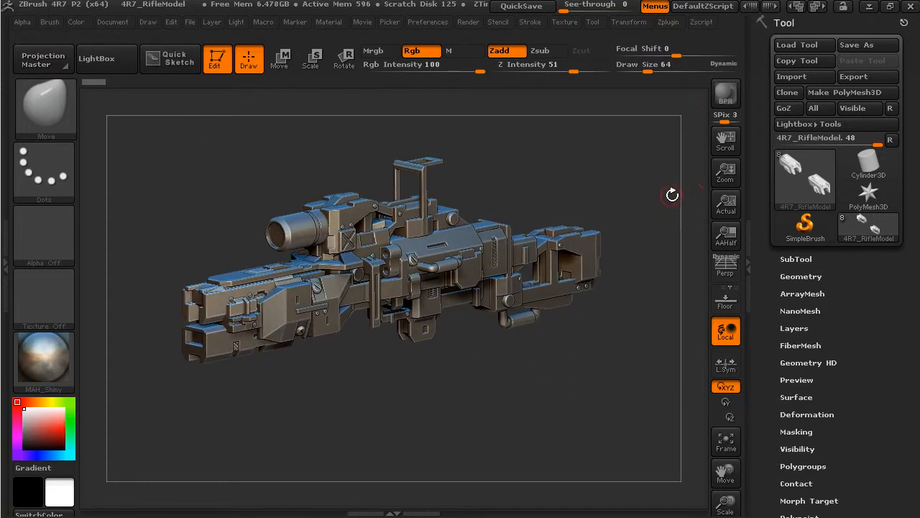
left_click_drag(620, 298, 646, 232)
left_click_drag(549, 229, 606, 233)
left_click_drag(550, 238, 583, 238)
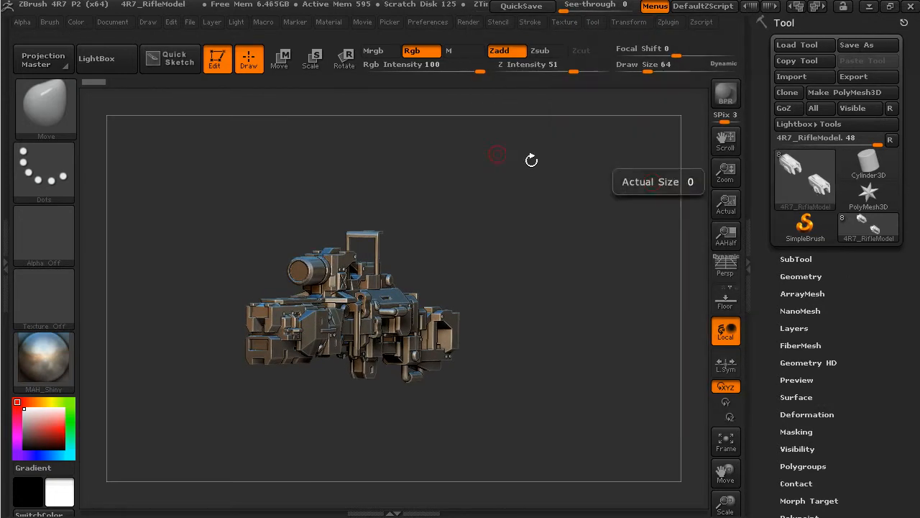
Step: Review the project file commands, the LightBox tools and the ArrayMeshes, NanoMeshes and DemoProjects project folders
left_click(190, 21)
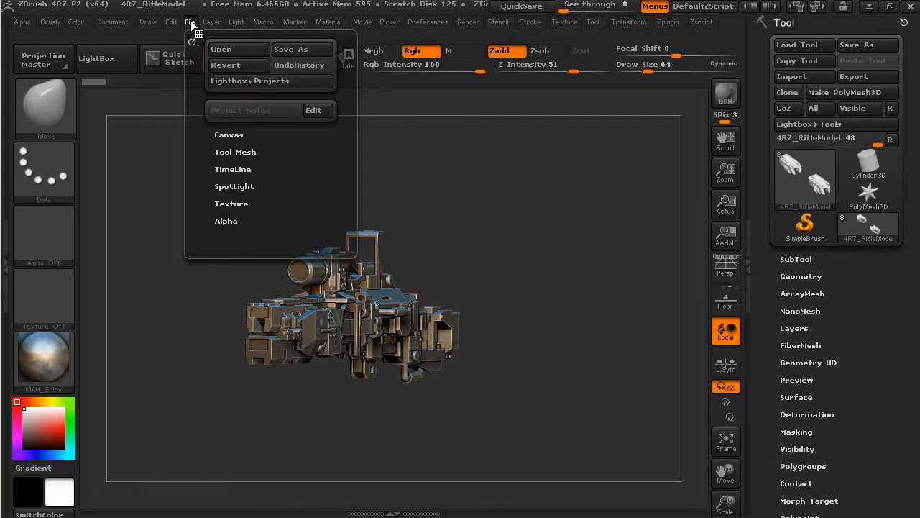
left_click(97, 59)
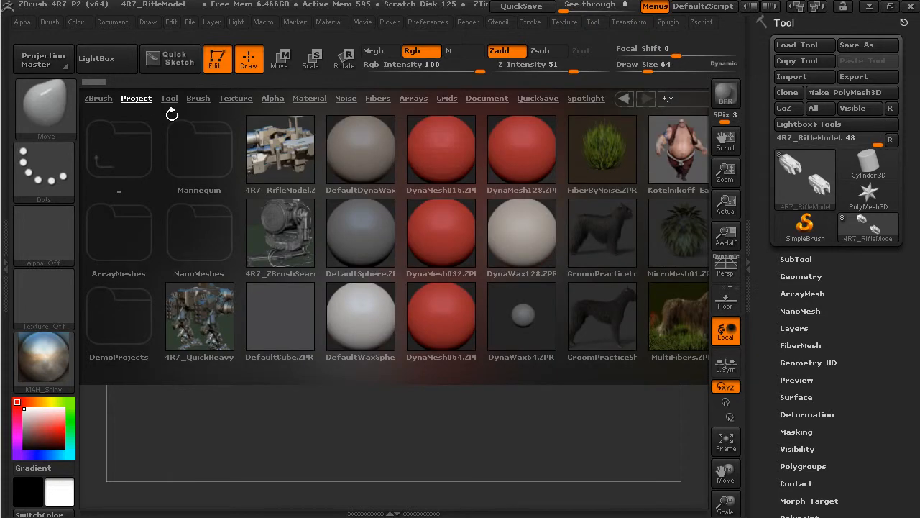
left_click(169, 99)
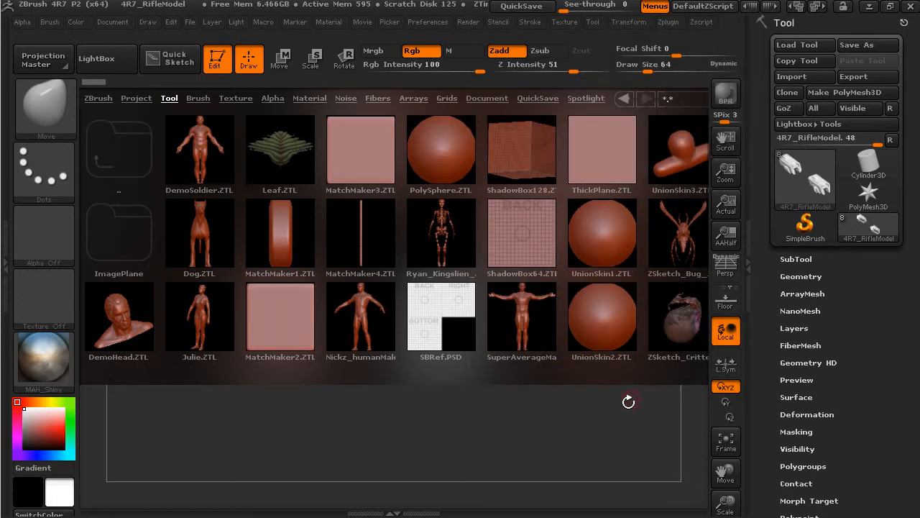
left_click(128, 98)
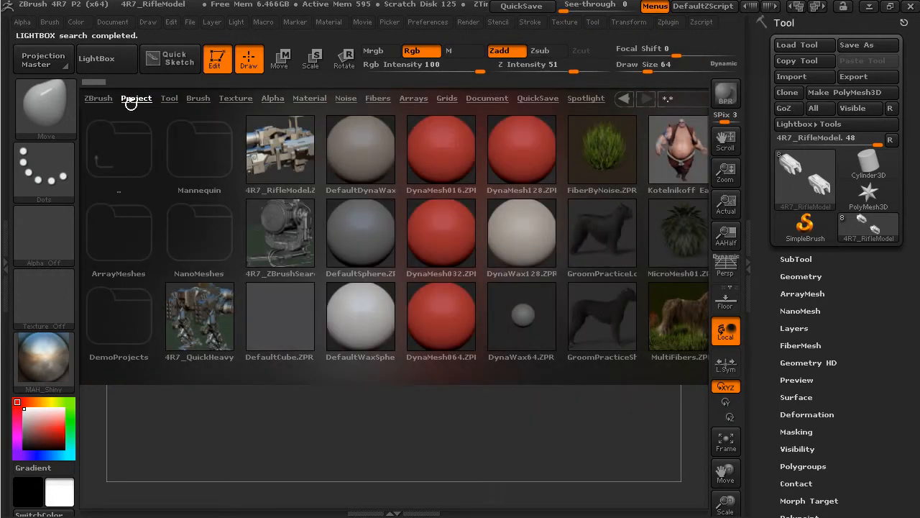
double_click(120, 245)
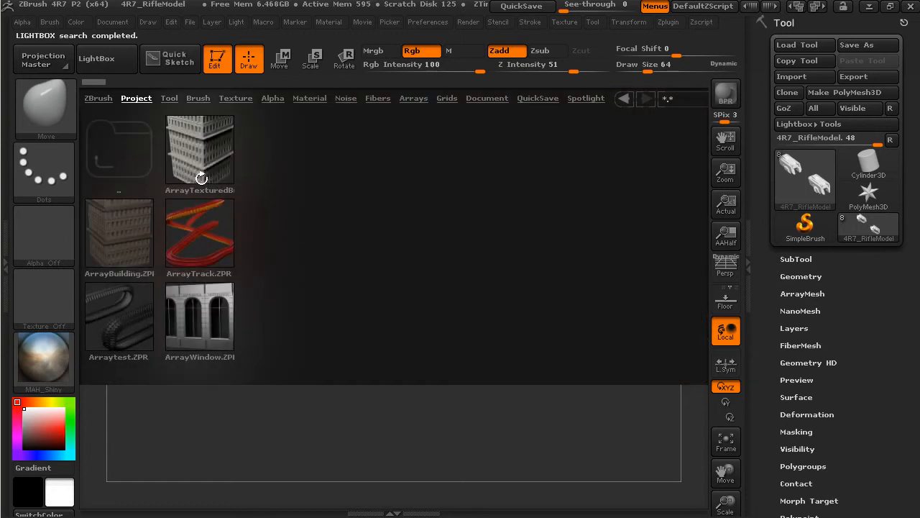
double_click(143, 121)
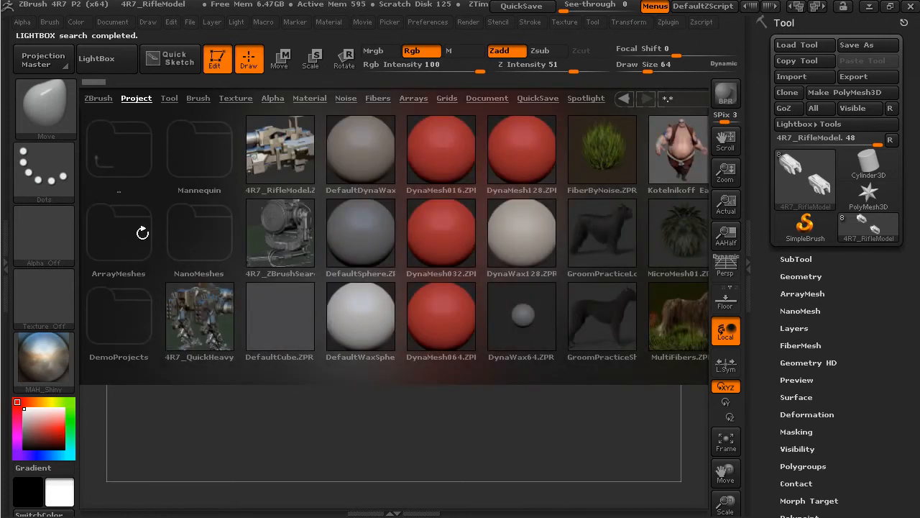
double_click(203, 236)
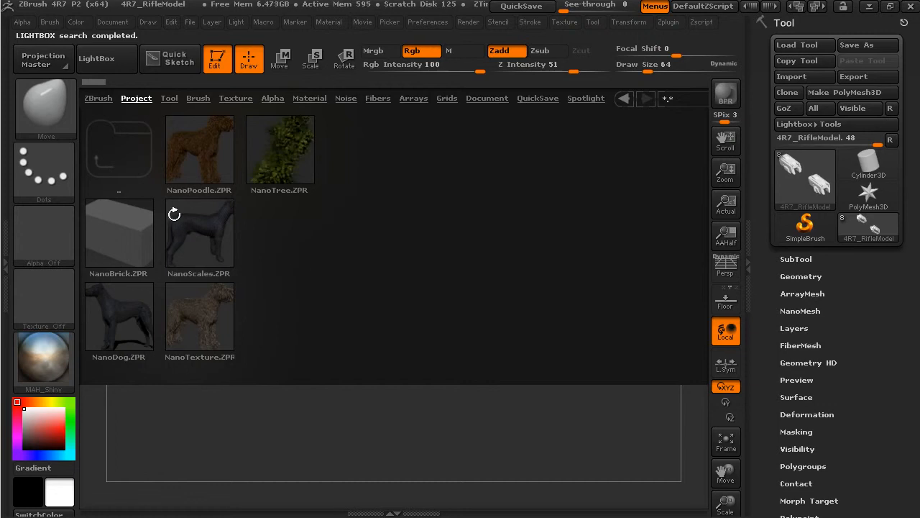
left_click(137, 99)
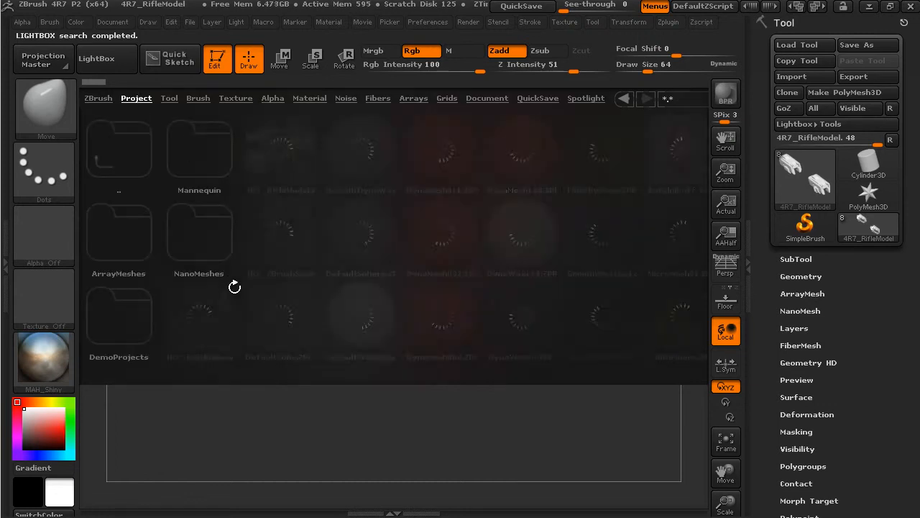
double_click(138, 334)
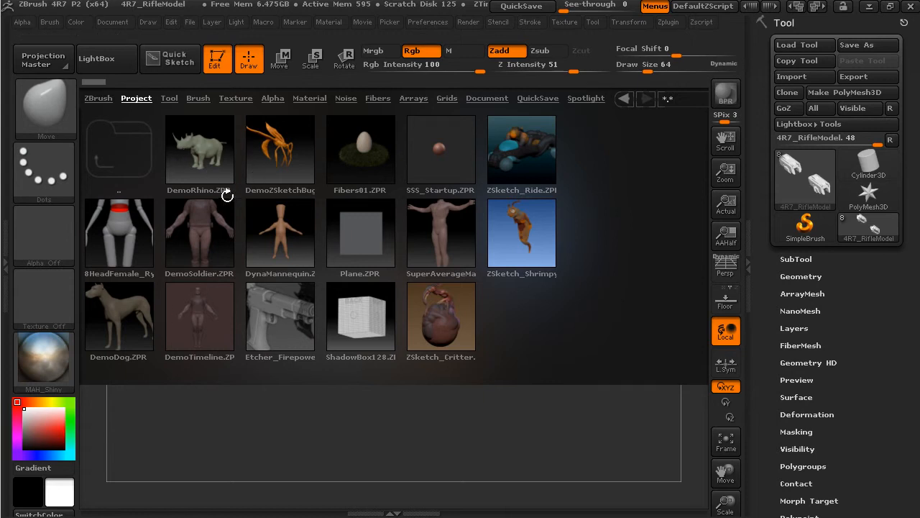
left_click(136, 99)
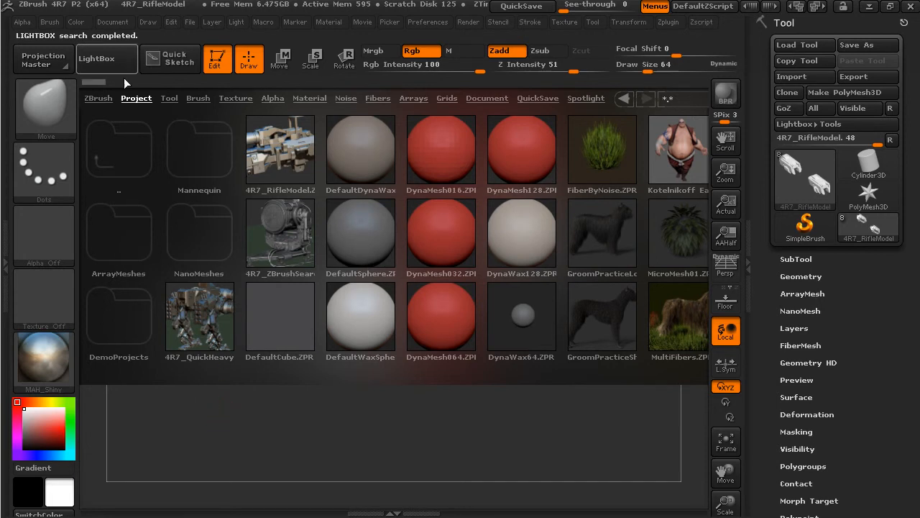
left_click(108, 59)
left_click_drag(519, 247, 608, 267)
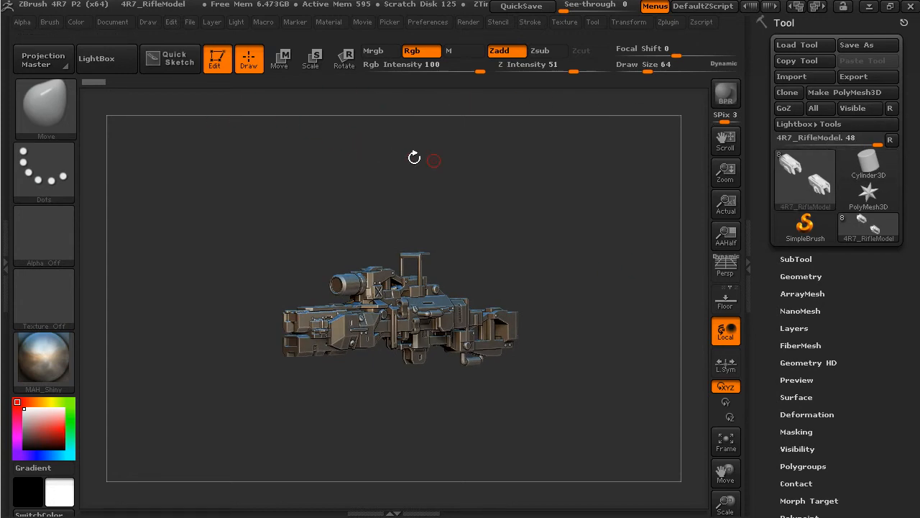
left_click_drag(558, 168, 604, 188)
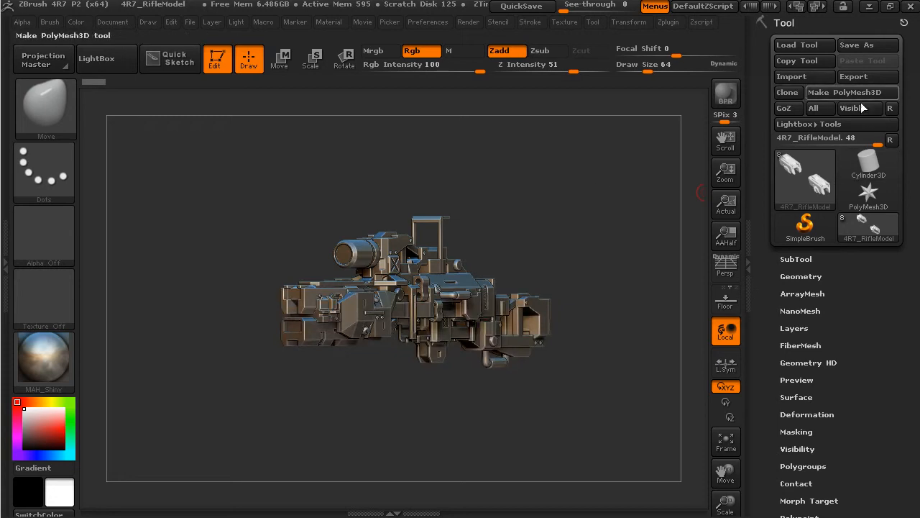